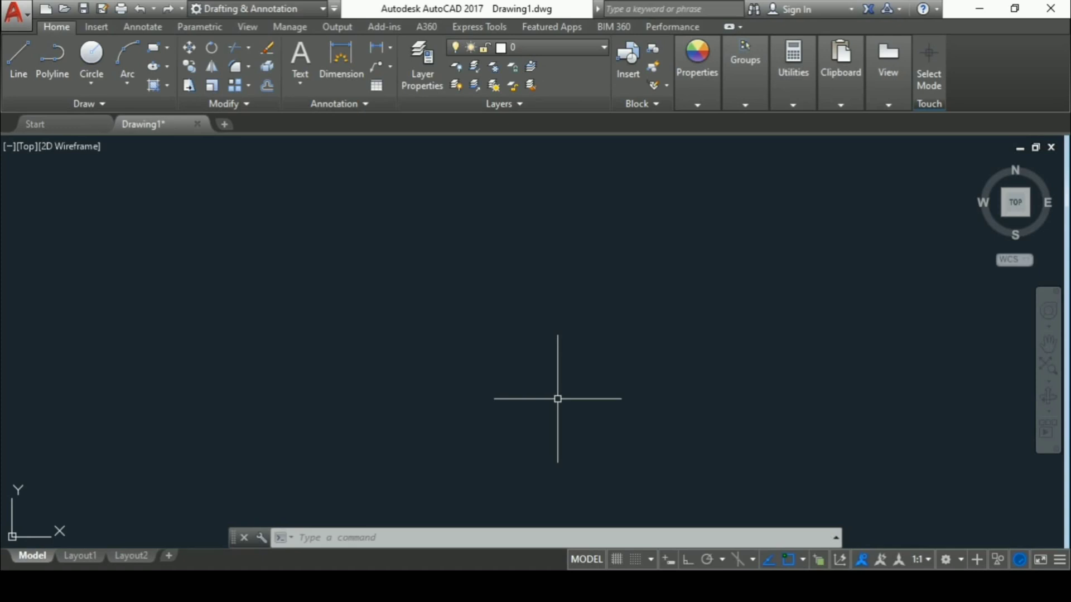
# Set the drawing units to Decimal length, 0.00 precision, and Millimeters insertion scale.
pyautogui.click(491, 543)
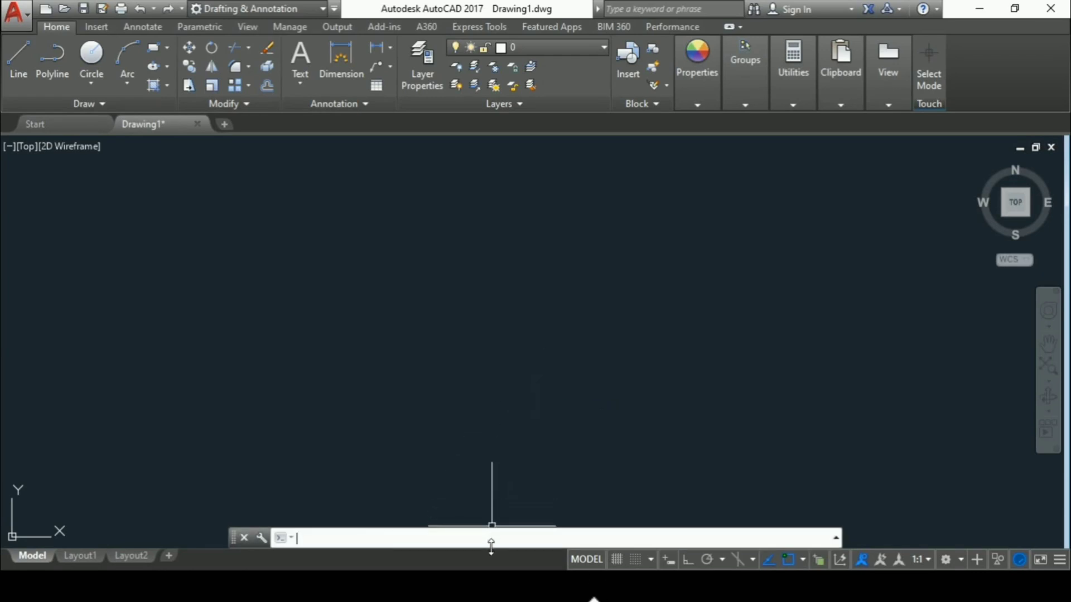
pyautogui.write('Y')
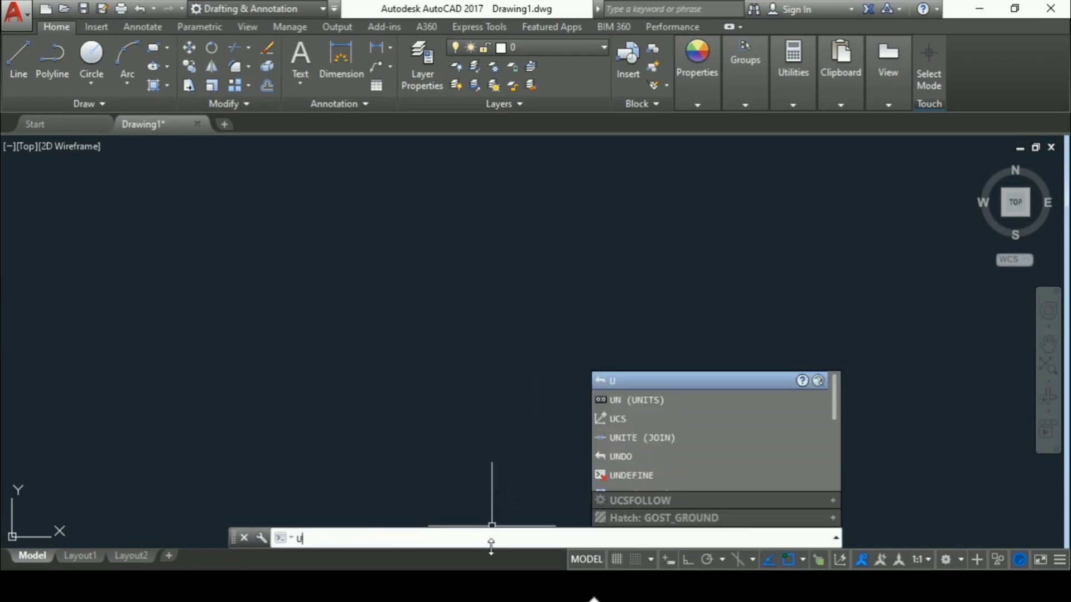
pyautogui.write('N')
pyautogui.press('Return')
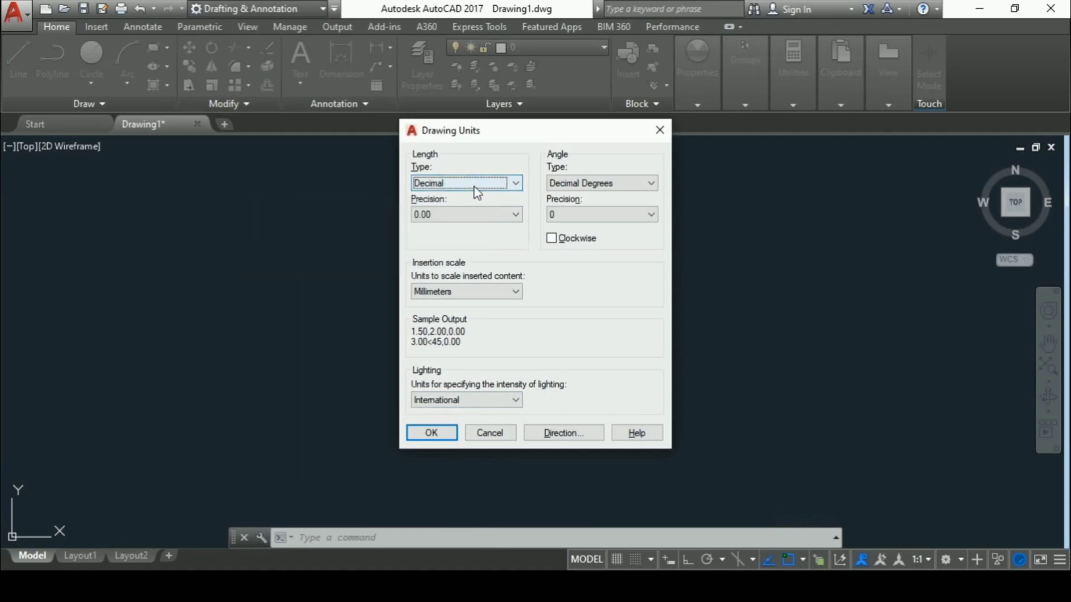
pyautogui.click(505, 183)
pyautogui.click(482, 210)
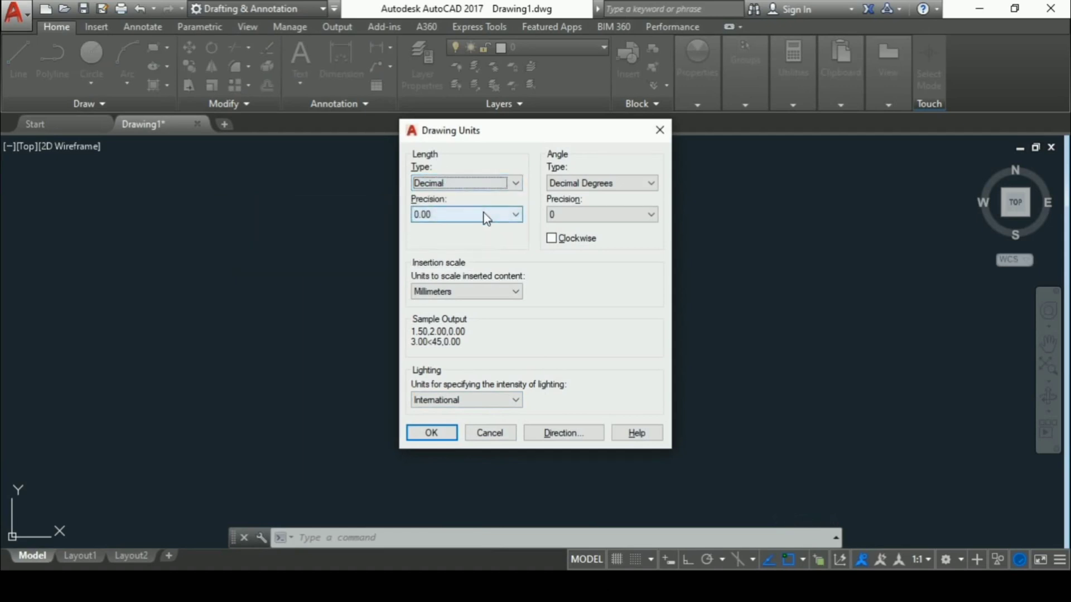
pyautogui.click(484, 214)
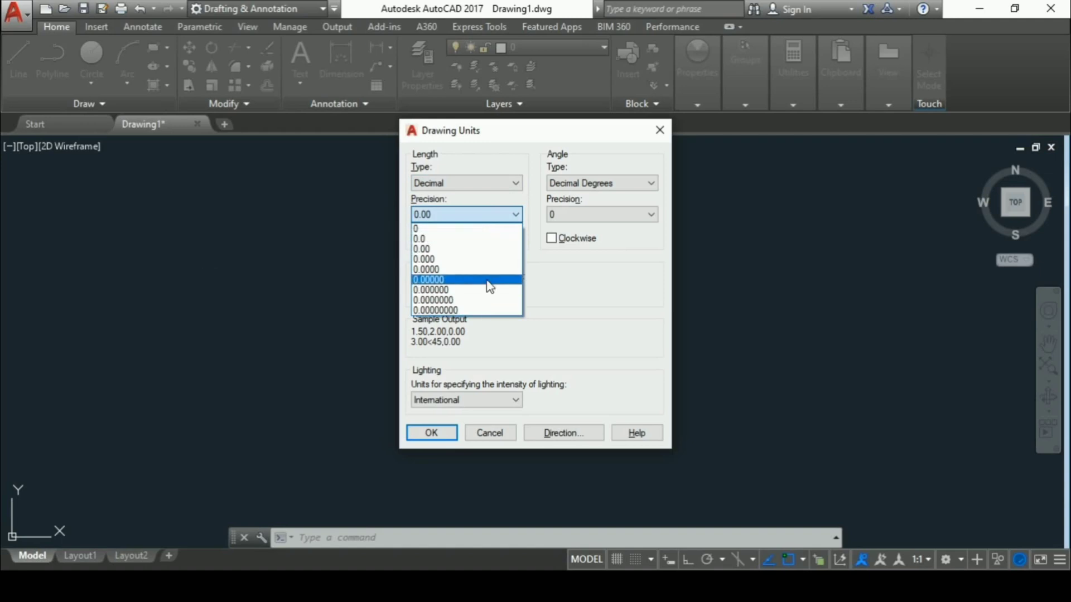
pyautogui.click(489, 250)
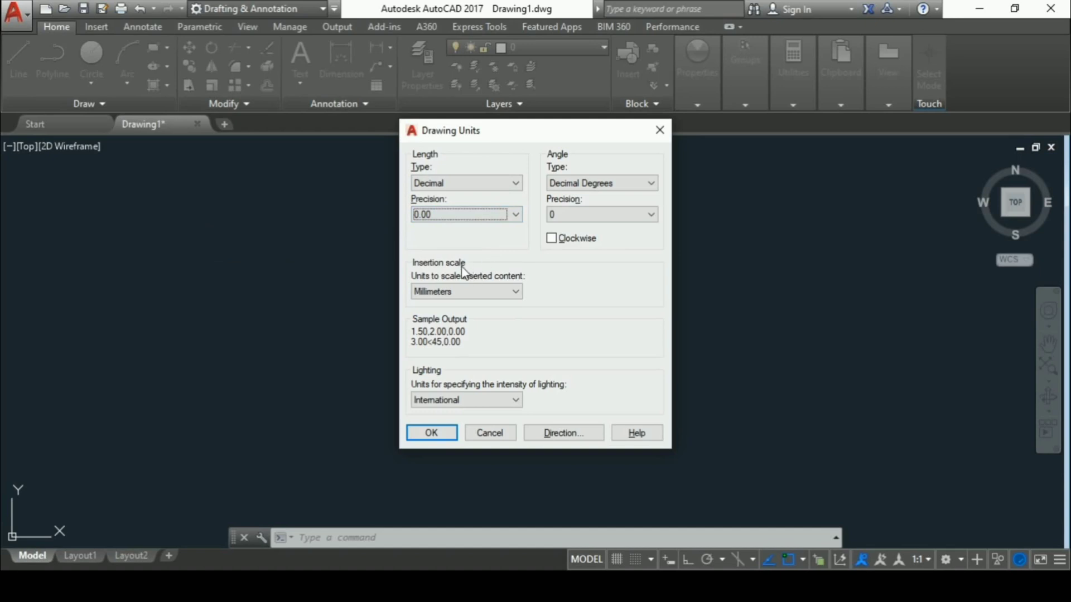
pyautogui.click(469, 292)
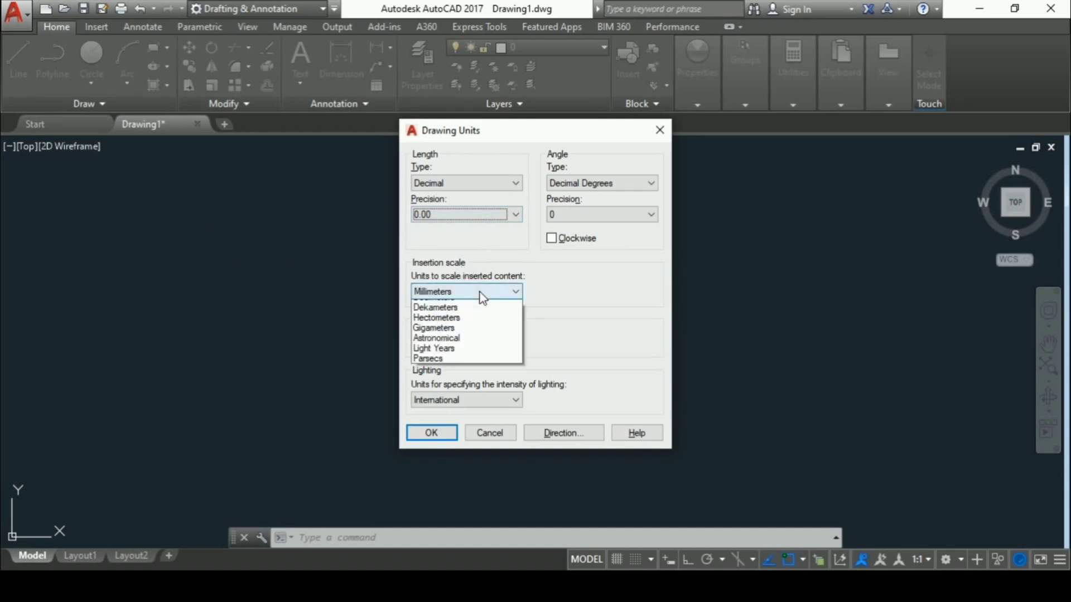
pyautogui.click(468, 357)
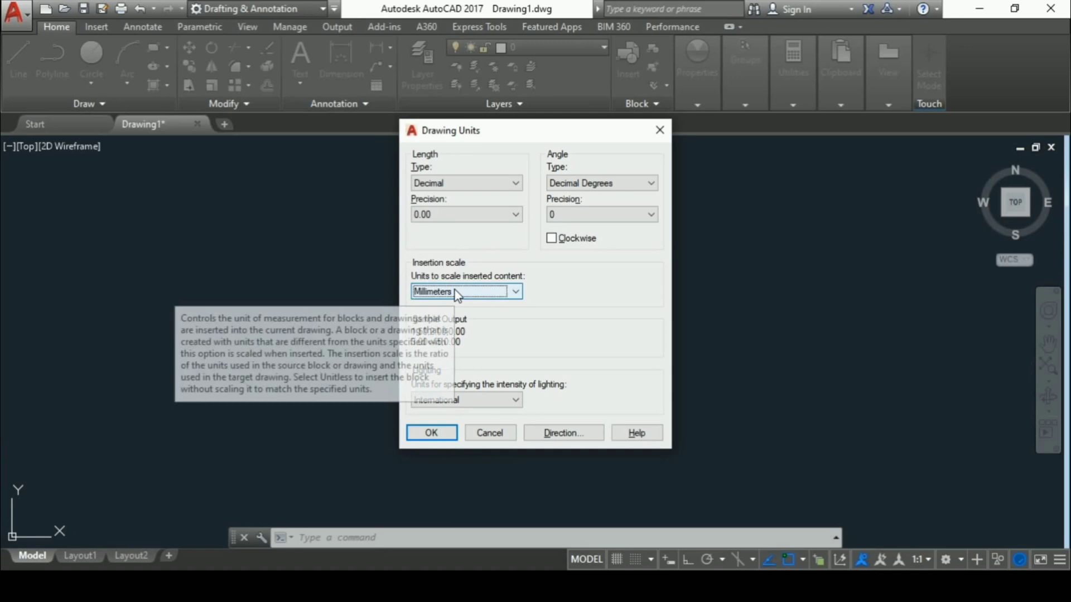
pyautogui.click(438, 433)
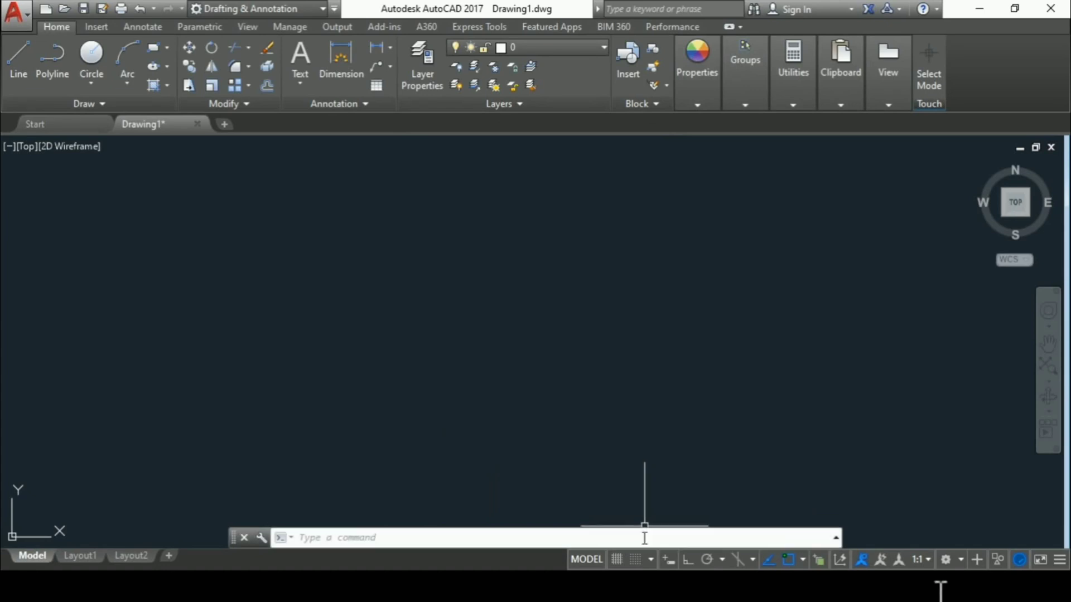
# Using the D alias, create a new dimension style named DIMENSION, starting from Standard.
pyautogui.click(645, 538)
pyautogui.write('d')
pyautogui.press('Return')
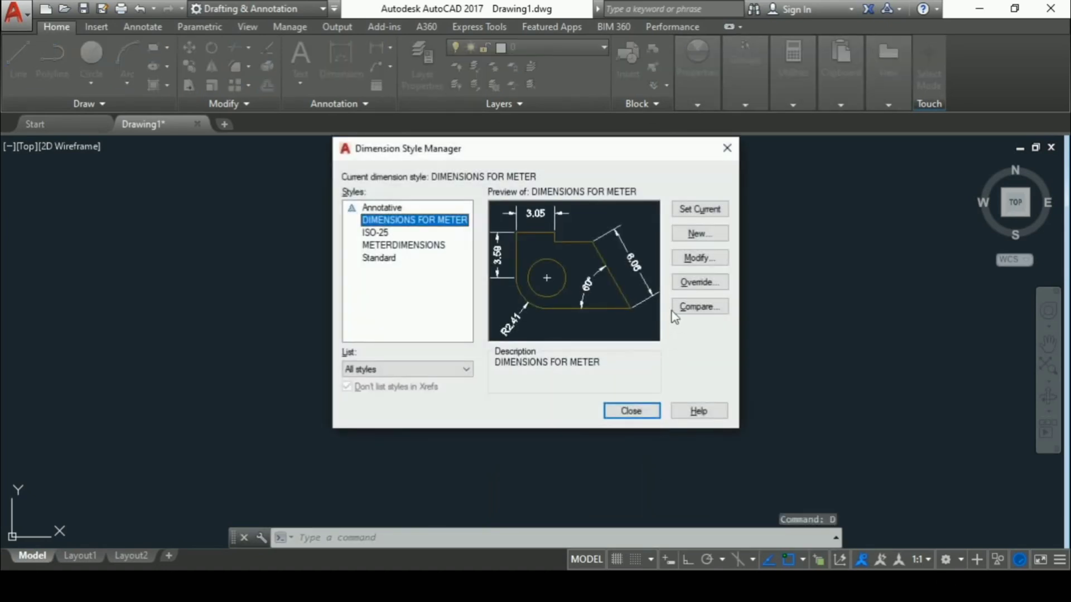
pyautogui.click(700, 240)
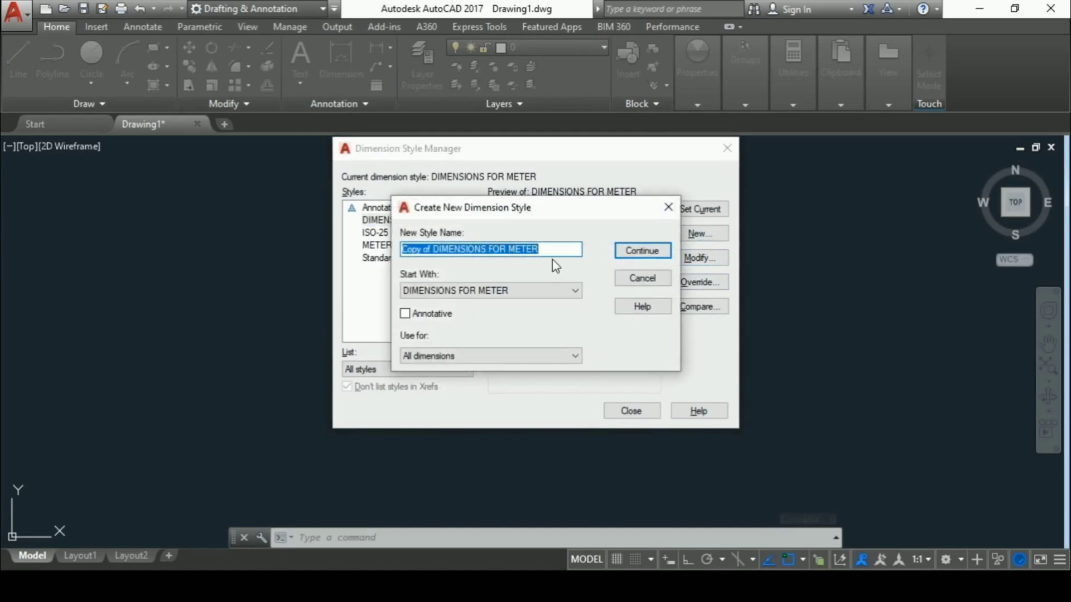
pyautogui.write('DIMENS')
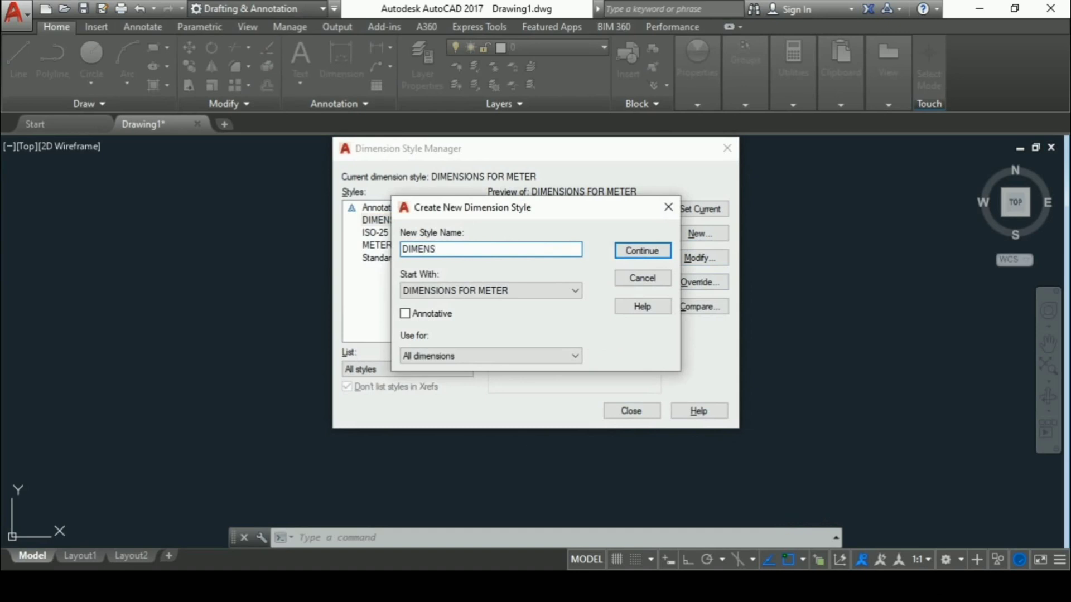
pyautogui.write('ION')
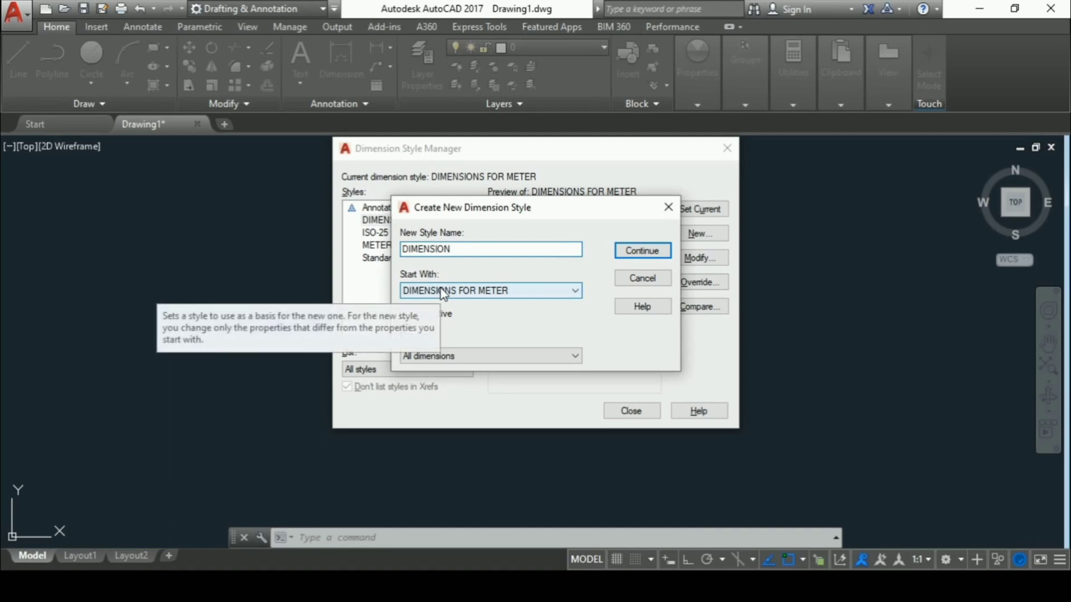
pyautogui.click(443, 291)
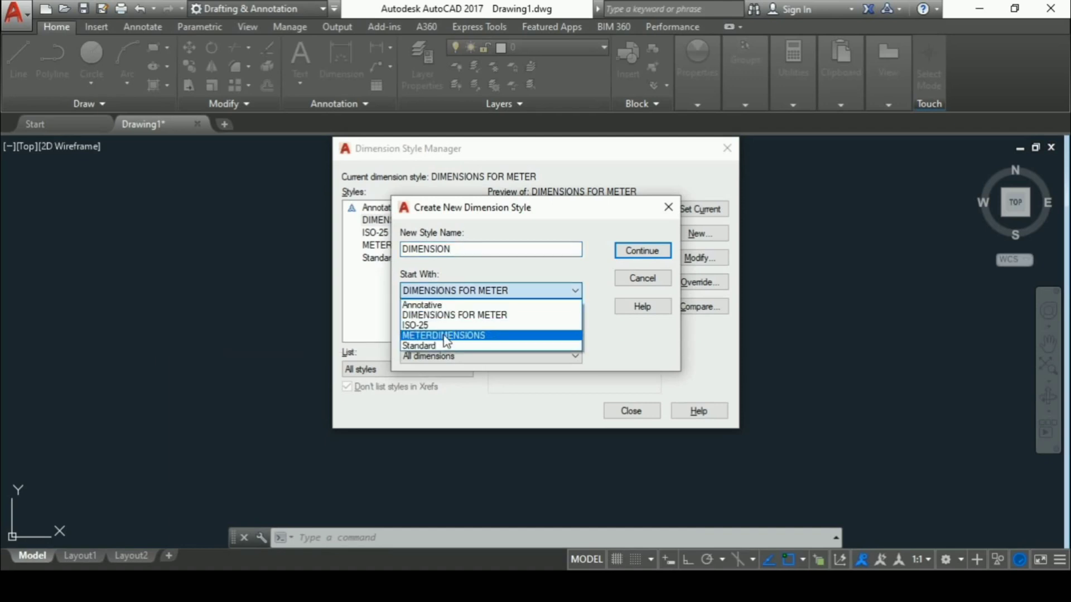
pyautogui.click(445, 345)
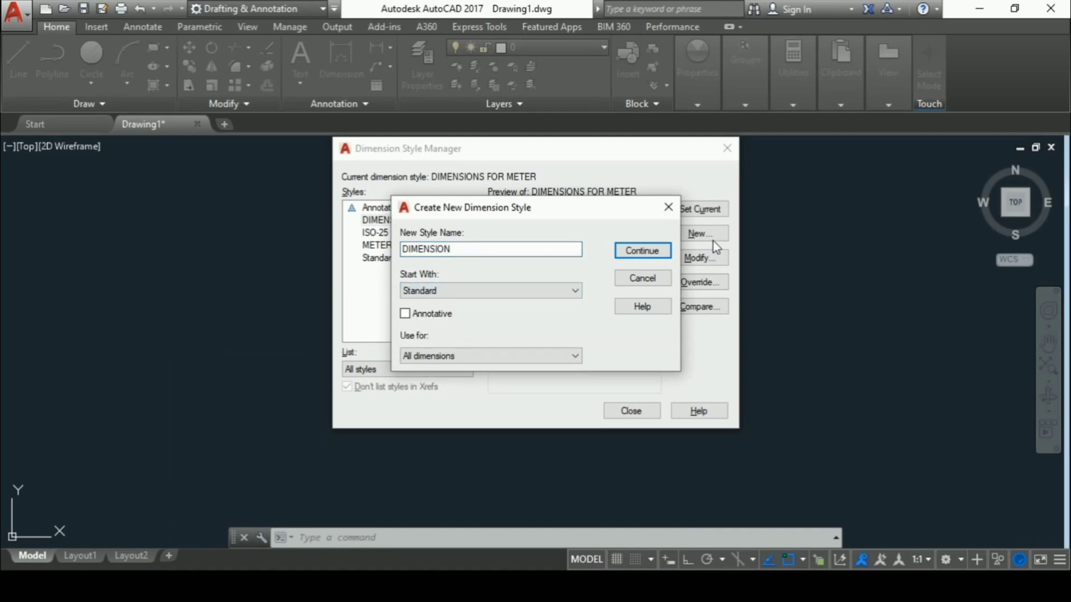
pyautogui.click(661, 255)
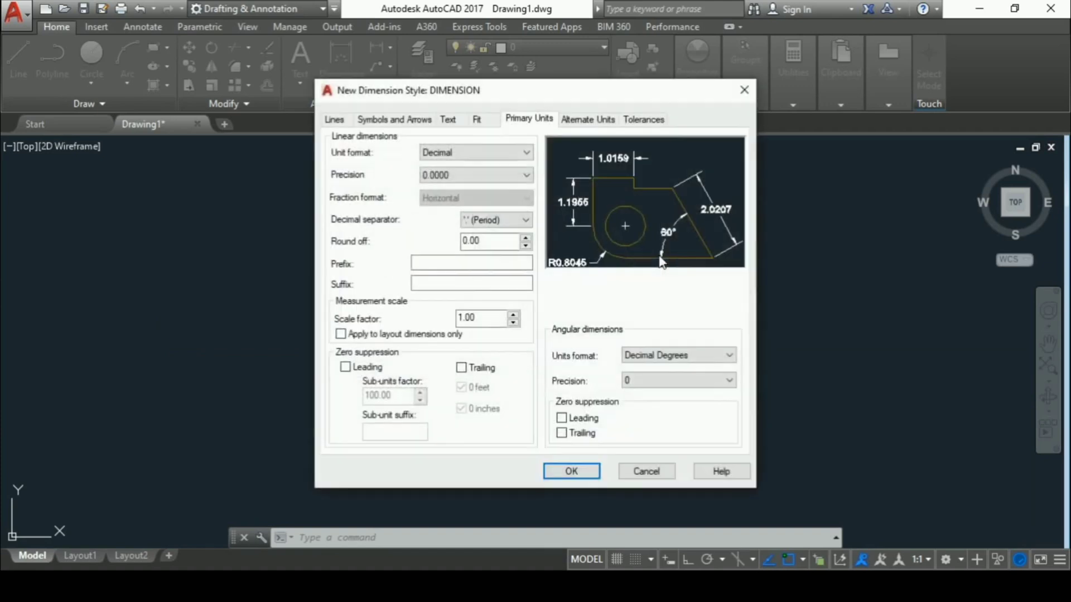
# Leave the arrowheads unchanged and set the arc length symbol to 'Above dimension text'.
pyautogui.click(419, 119)
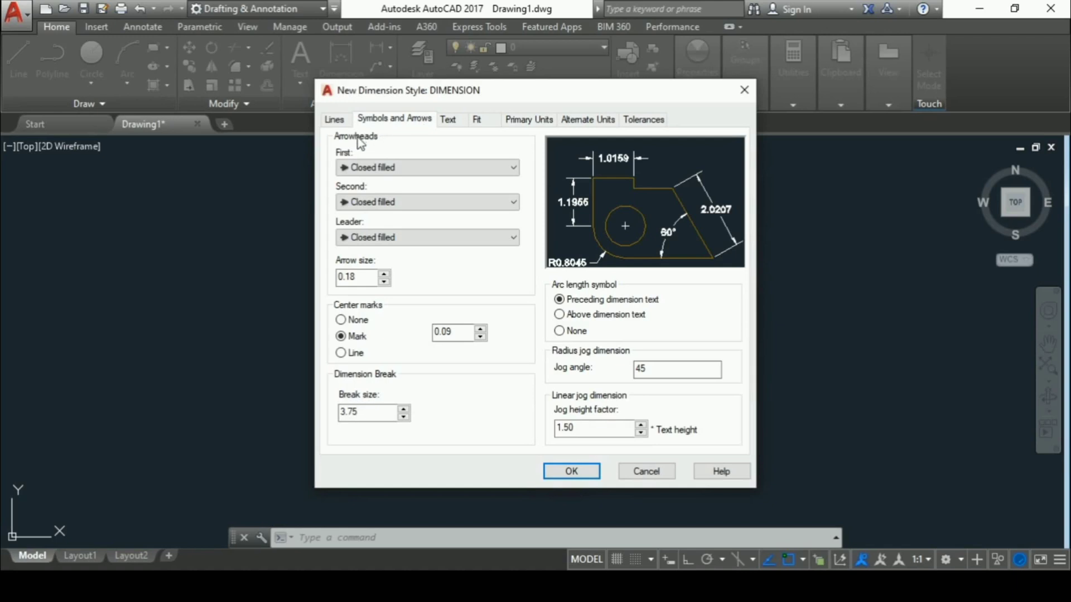
pyautogui.click(404, 168)
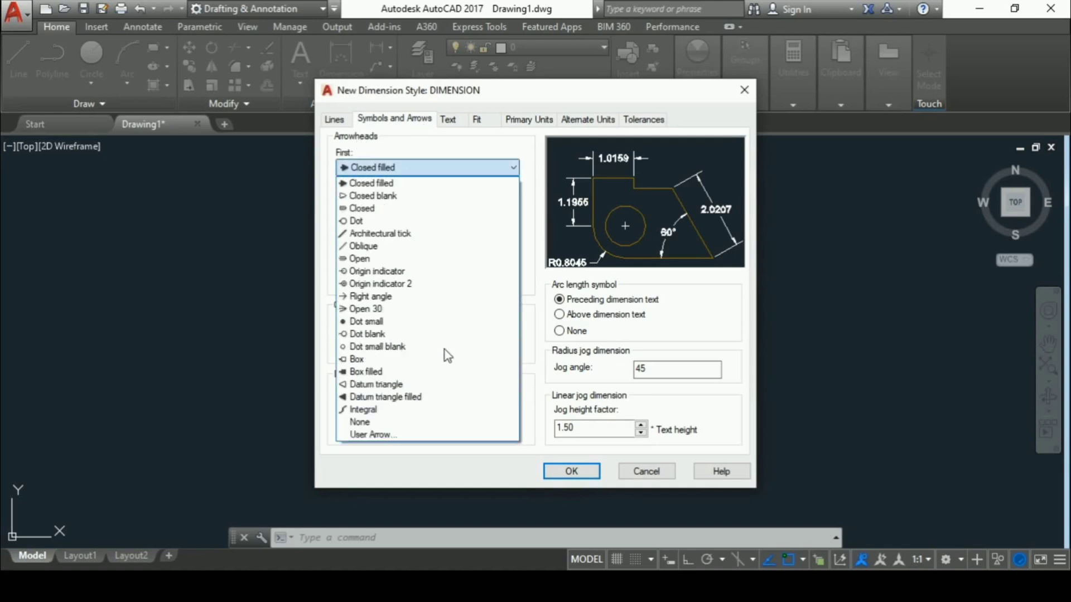
pyautogui.click(429, 185)
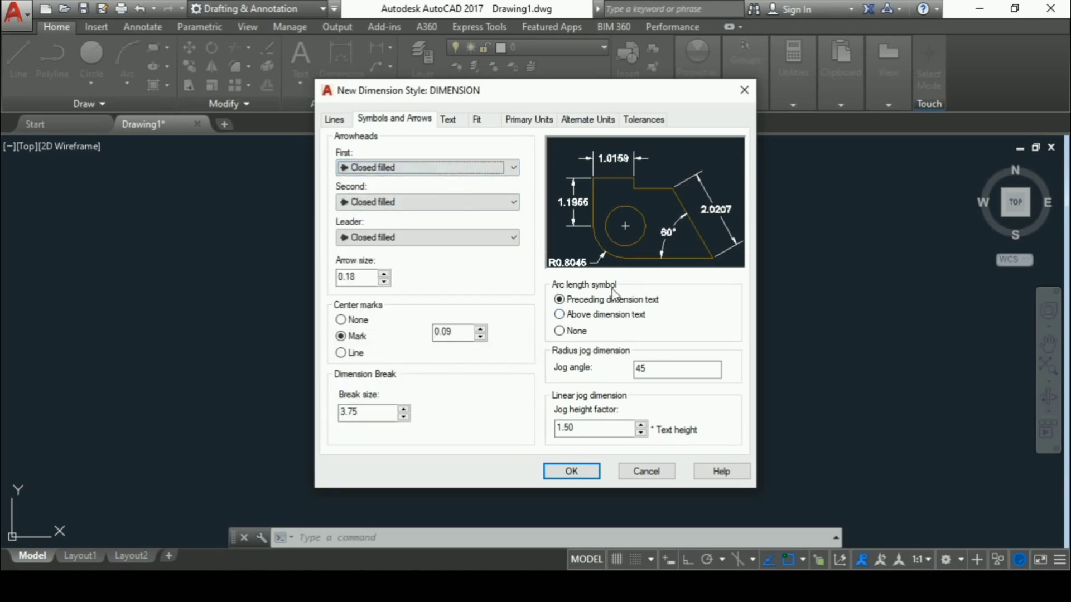
pyautogui.click(568, 316)
pyautogui.click(449, 119)
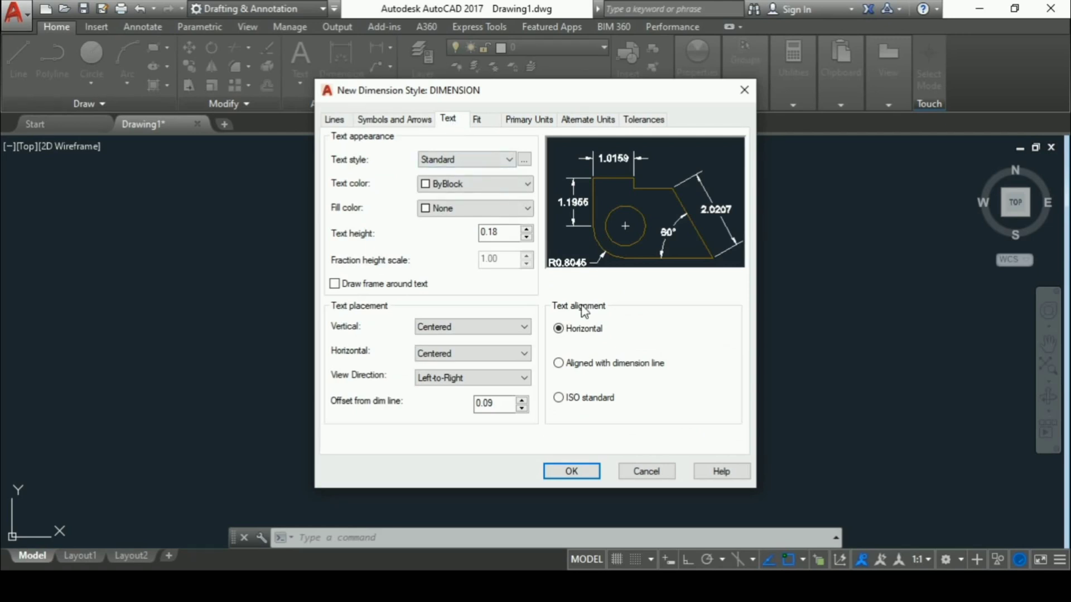
# Align text with the dimension line, place it over the line with a leader, and set overall scale 3.
pyautogui.click(589, 365)
pyautogui.click(484, 123)
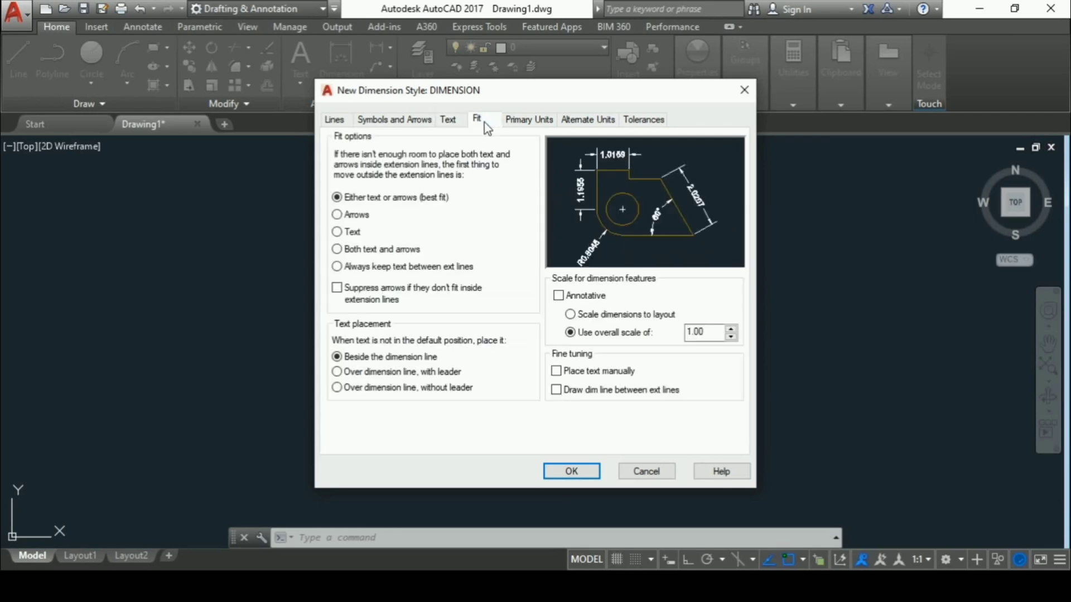
pyautogui.click(381, 376)
pyautogui.click(709, 332)
pyautogui.moveTo(709, 332); pyautogui.dragTo(673, 333)
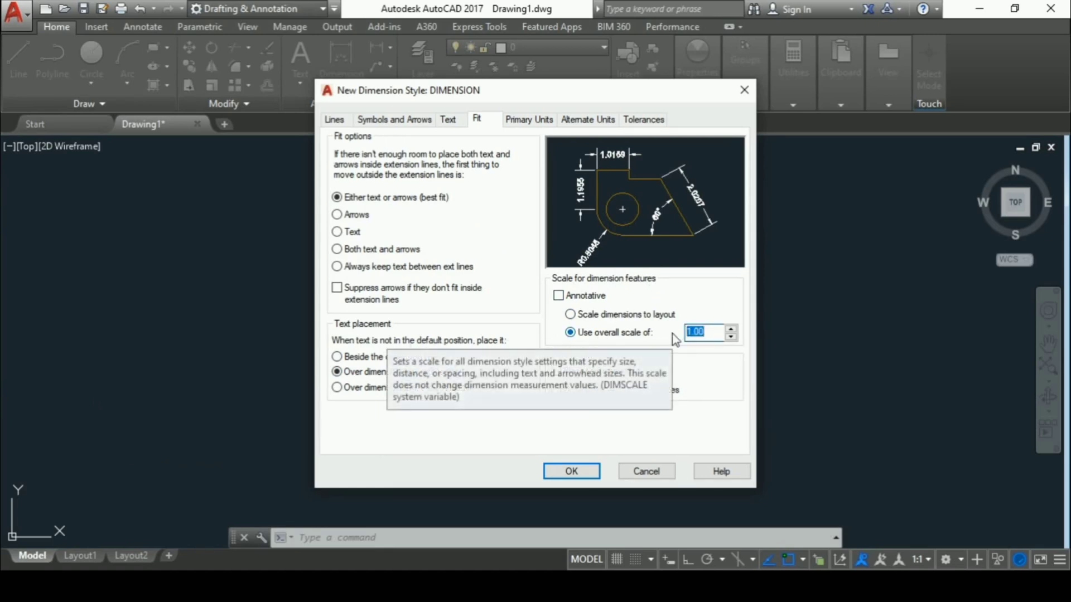
pyautogui.write('3')
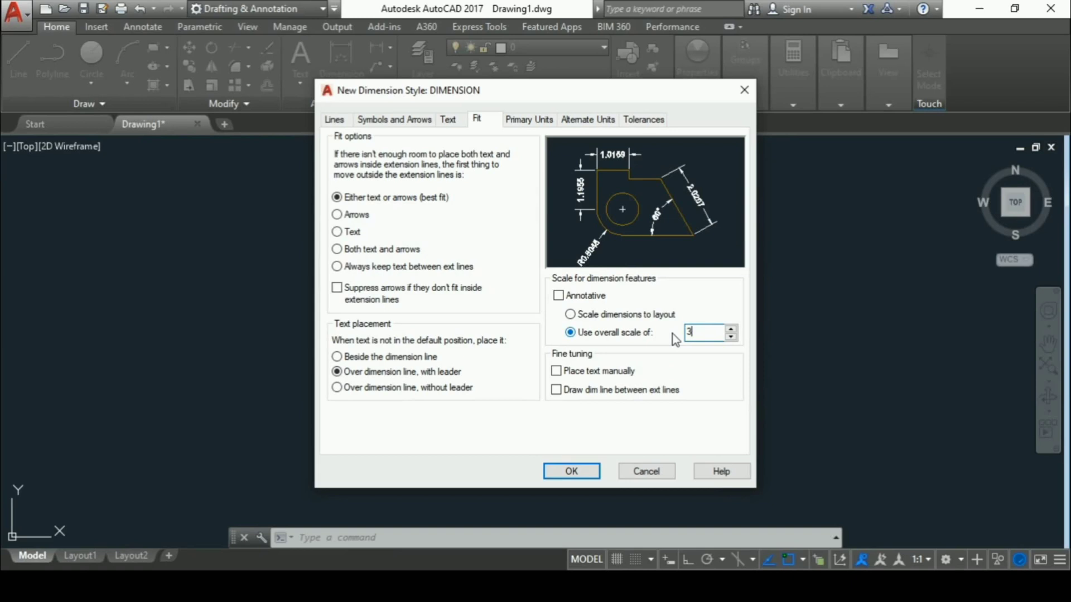
pyautogui.click(540, 120)
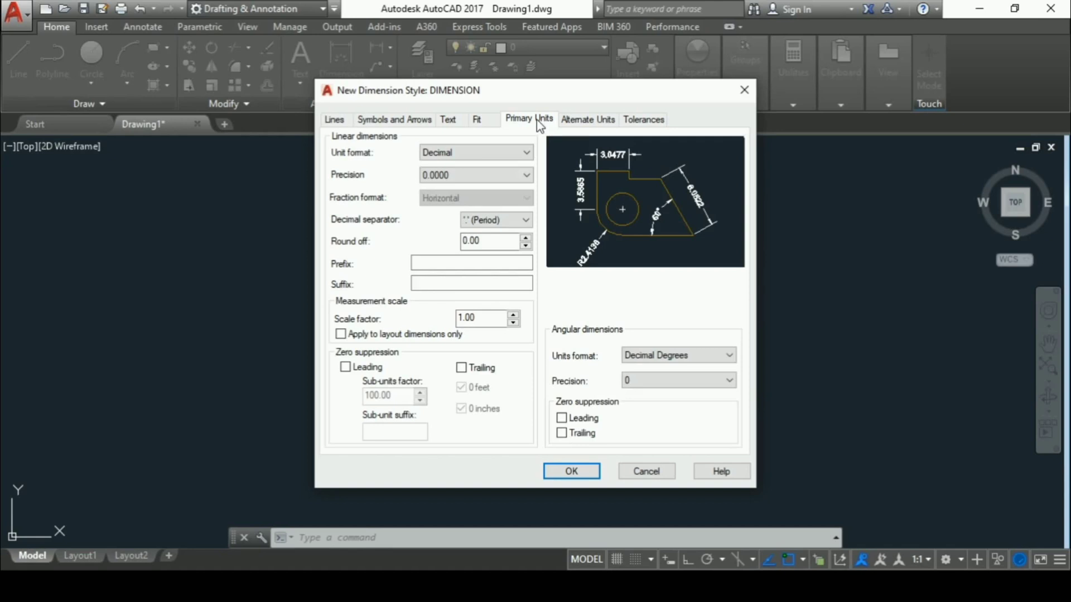
# Keep Decimal format, give DIMENSION 0.00 linear precision, save it, and make it current.
pyautogui.click(471, 153)
pyautogui.click(470, 178)
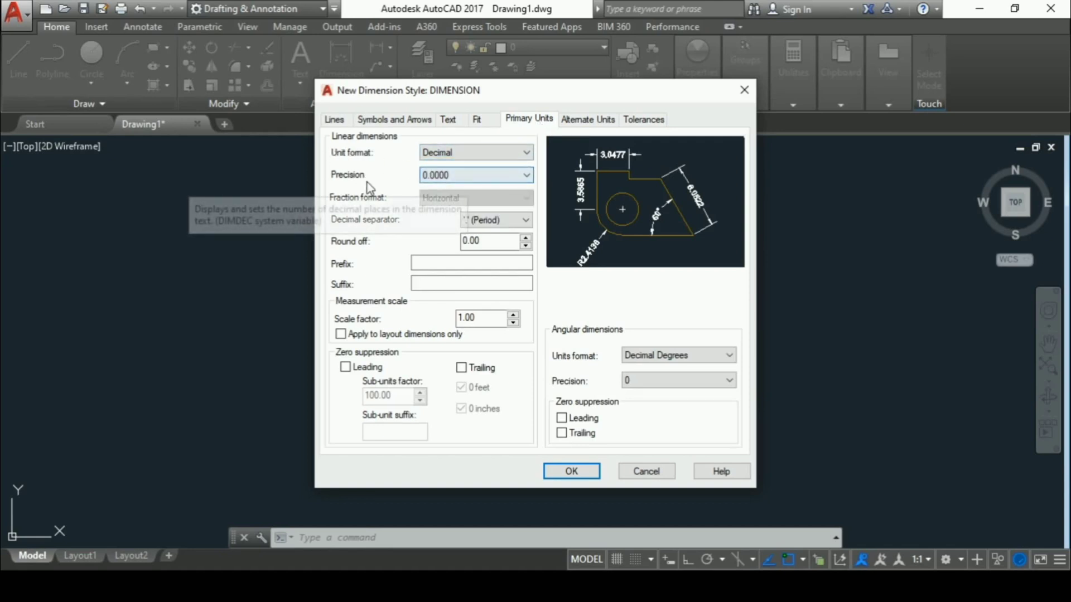
pyautogui.click(433, 178)
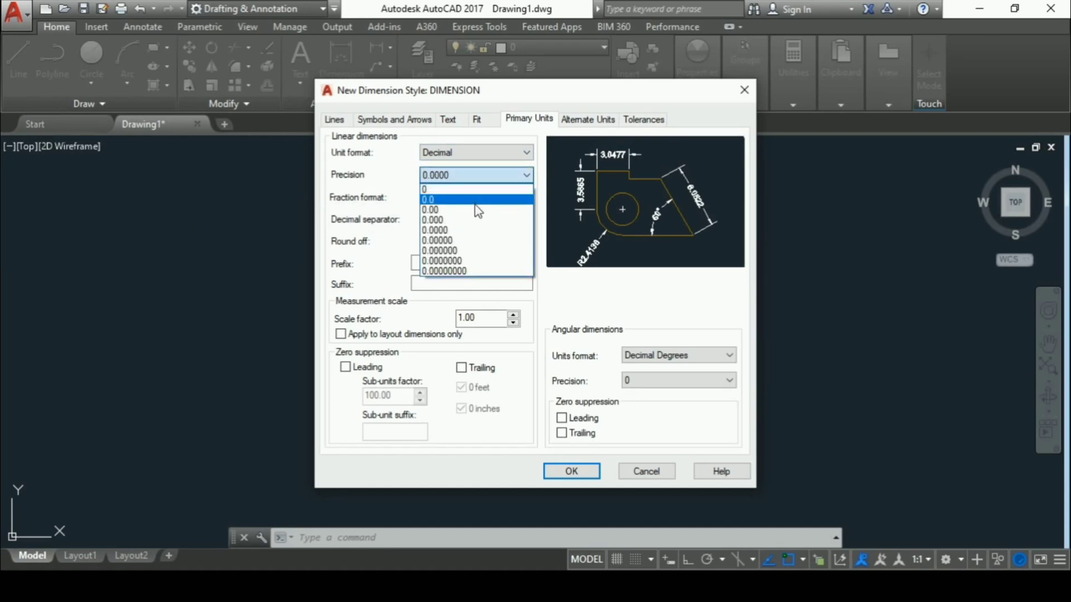
pyautogui.click(477, 210)
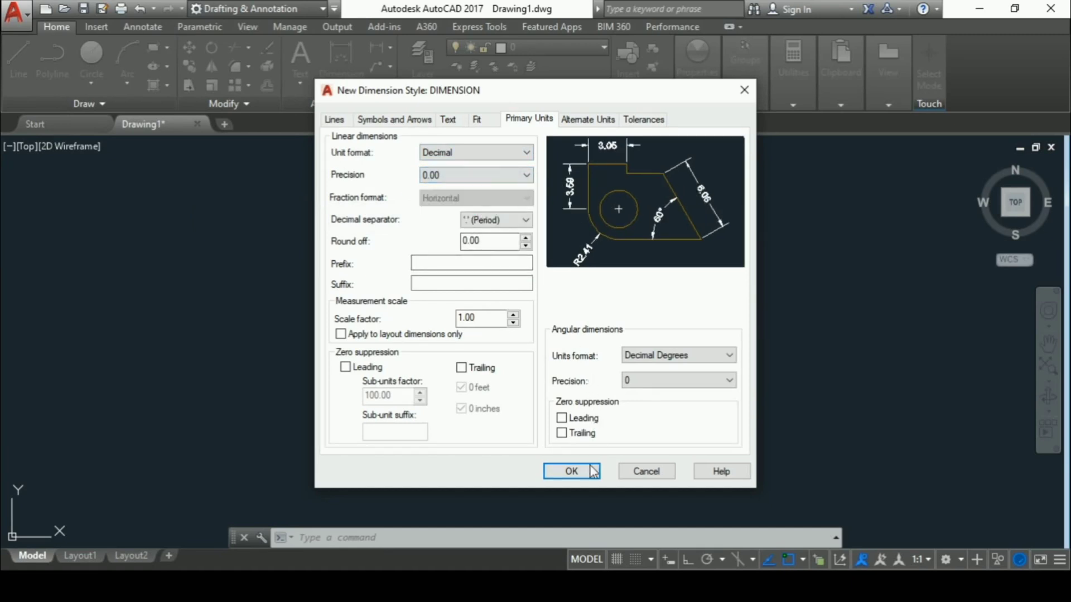
pyautogui.click(571, 472)
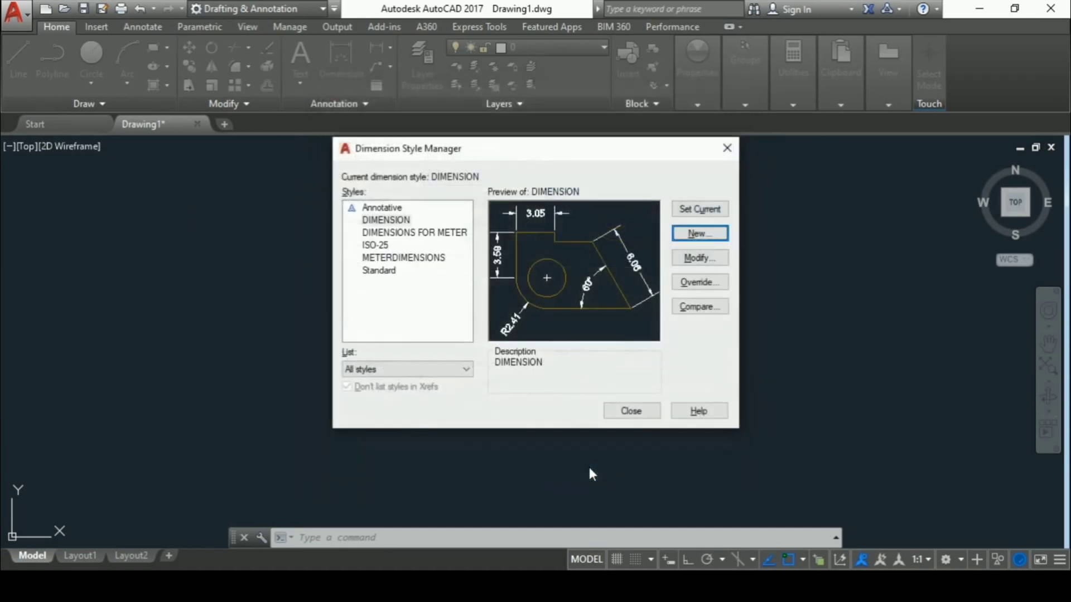
pyautogui.click(695, 213)
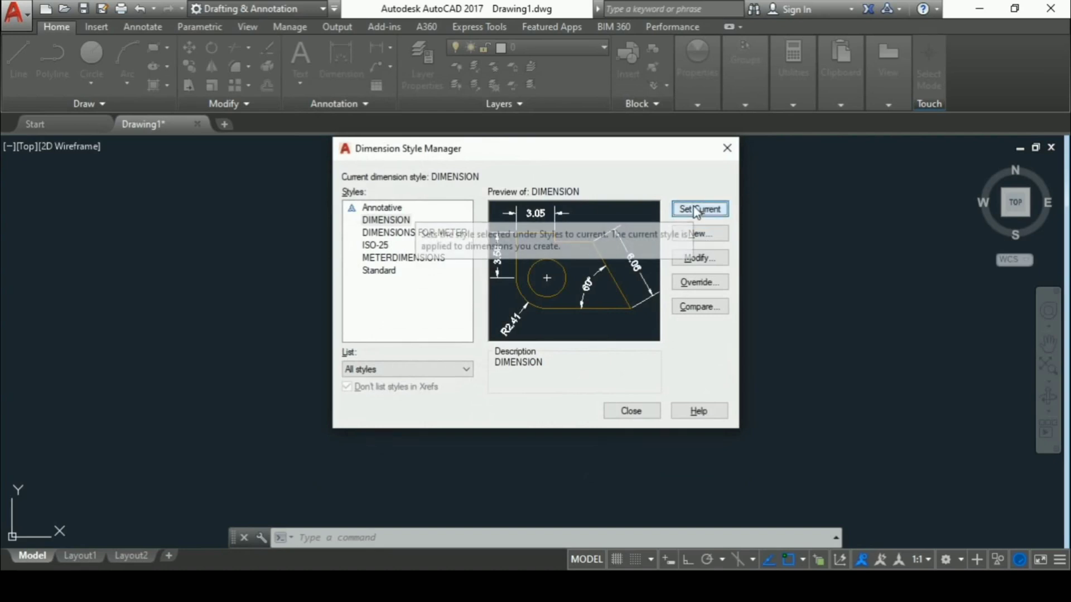
pyautogui.click(631, 410)
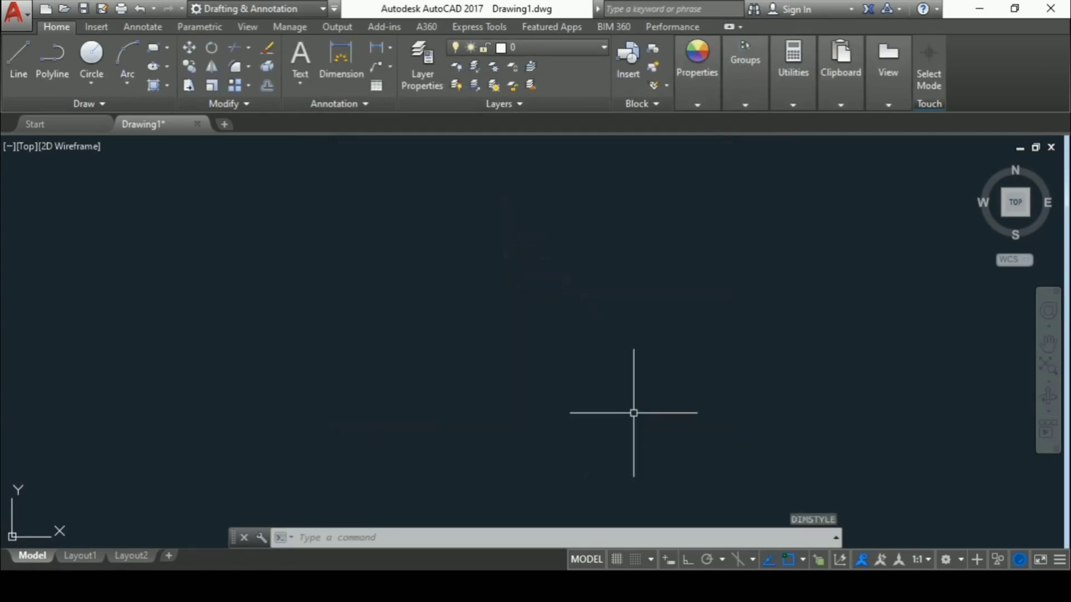